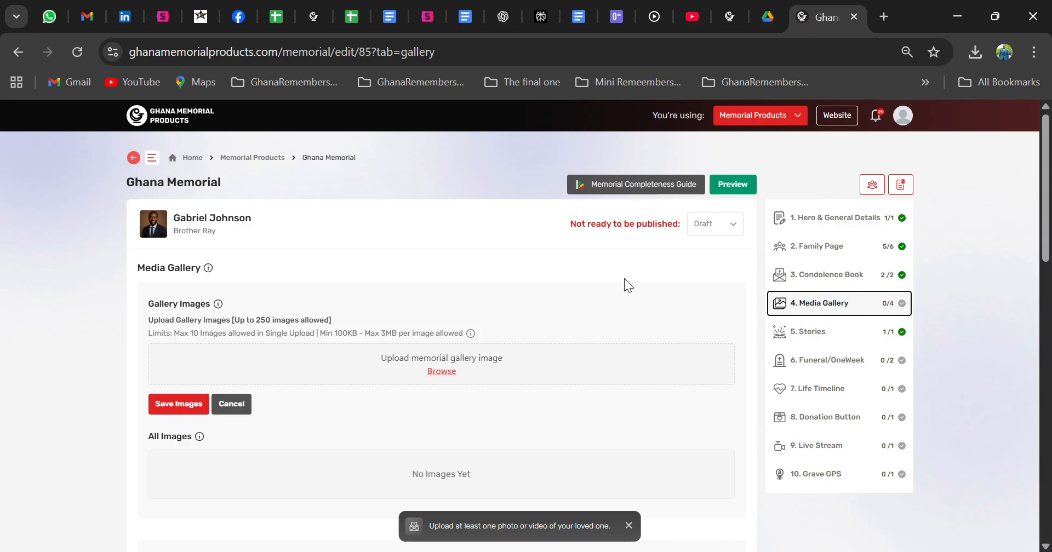
Step: Upload four portrait photos to the memorial's gallery images and save them
scroll(624, 279, down, 1)
scroll(623, 278, down, 1)
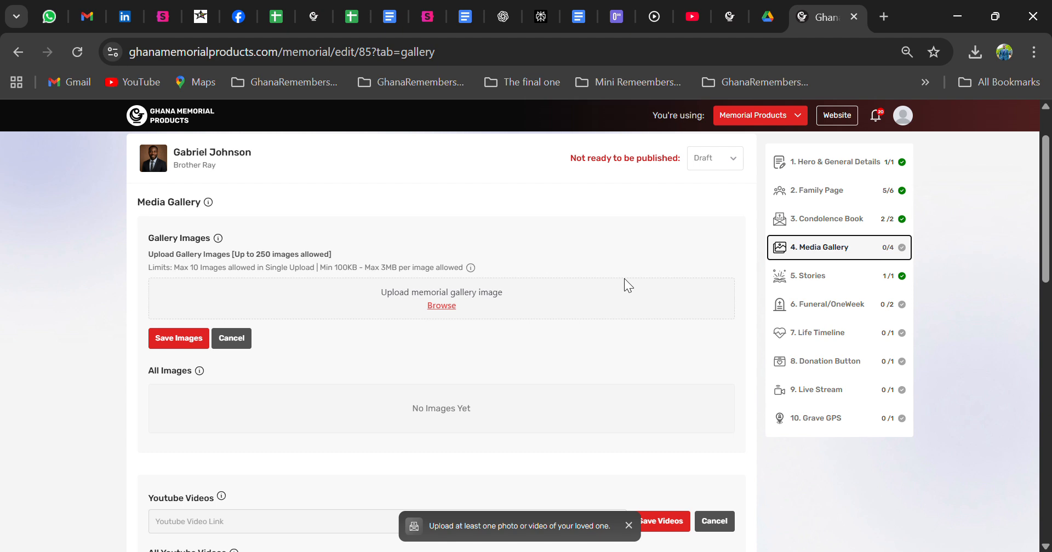
scroll(624, 278, up, 1)
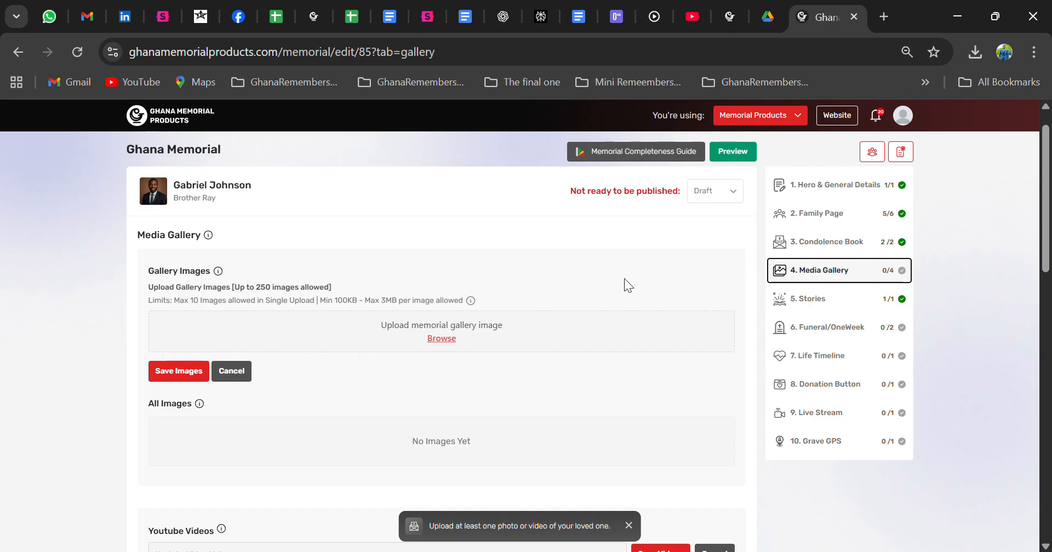
scroll(625, 281, down, 1)
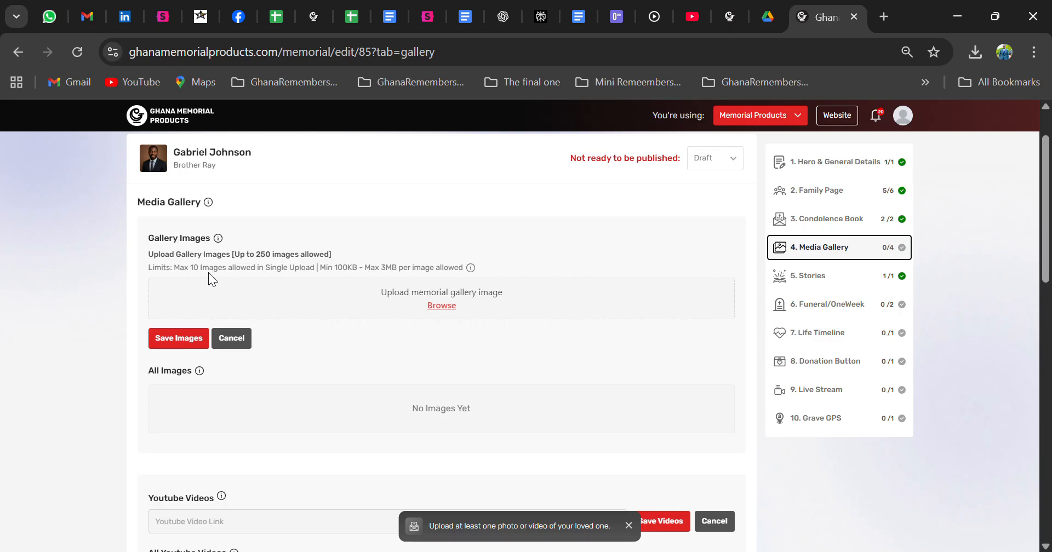
click(450, 306)
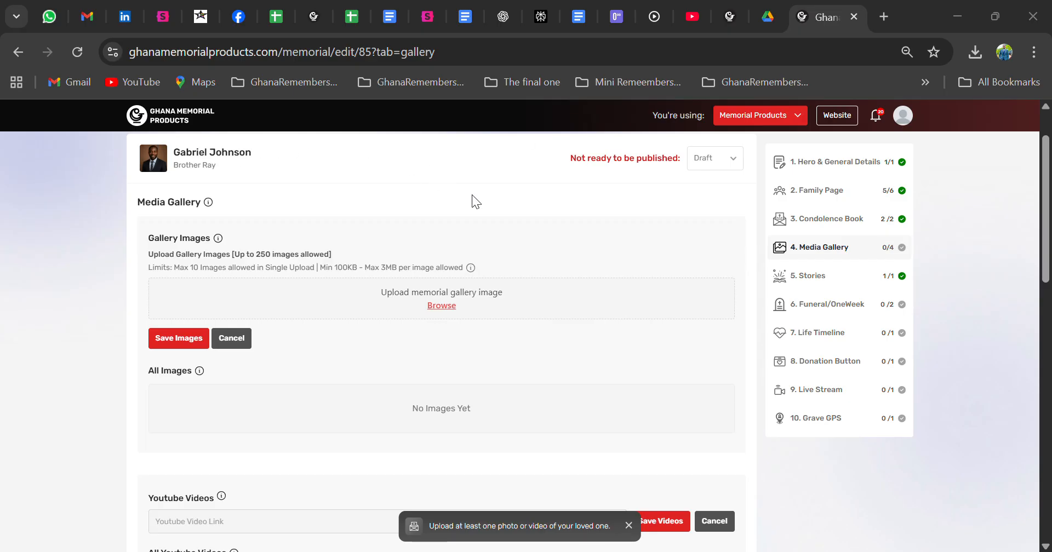
key(Return)
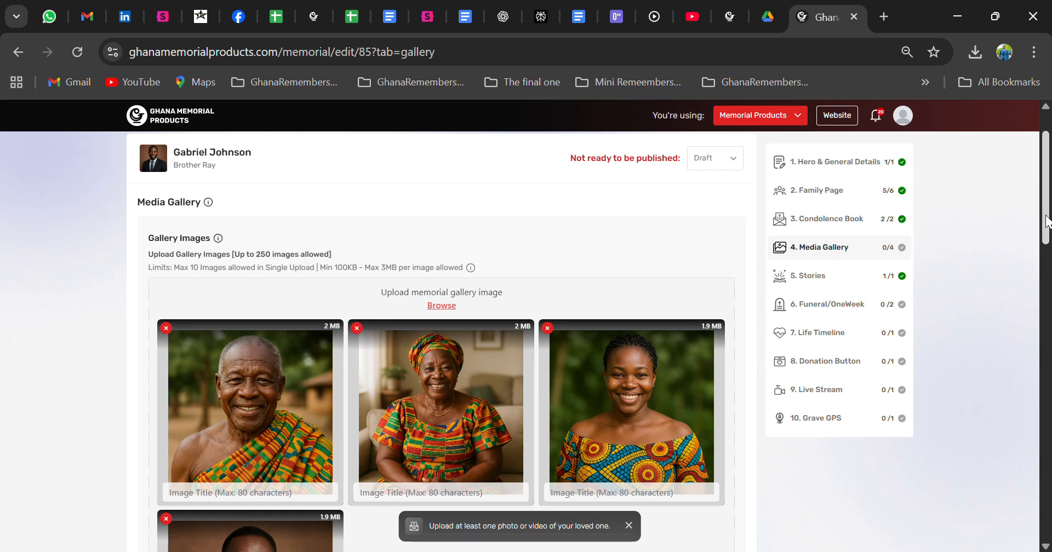
drag(1046, 221, 1046, 250)
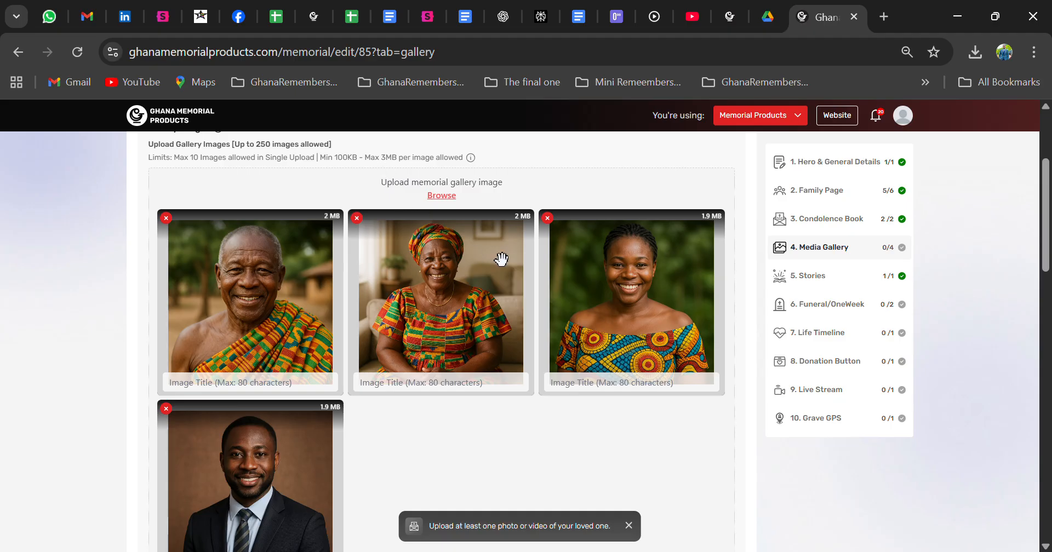
drag(1045, 253, 1033, 223)
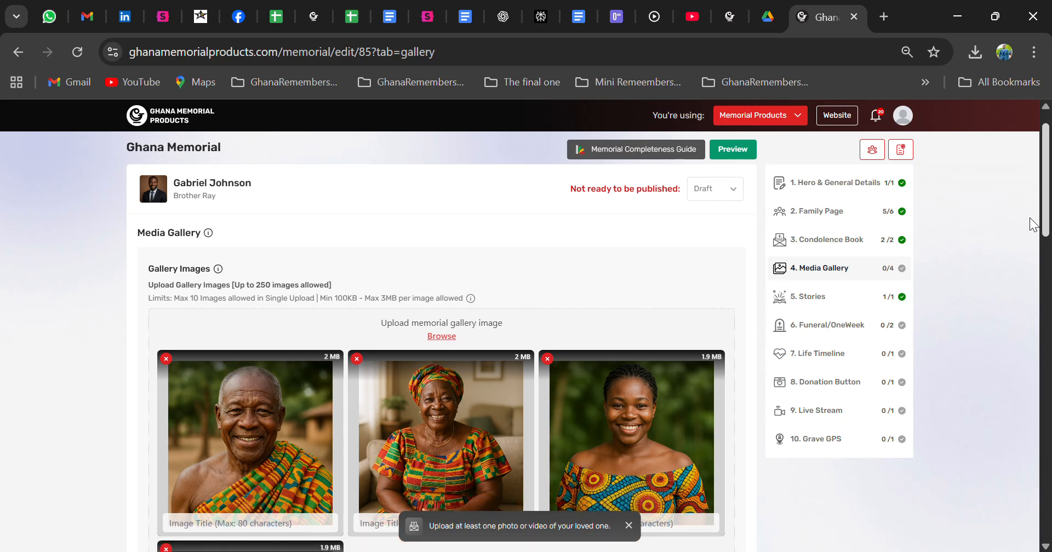
drag(1033, 224, 1031, 286)
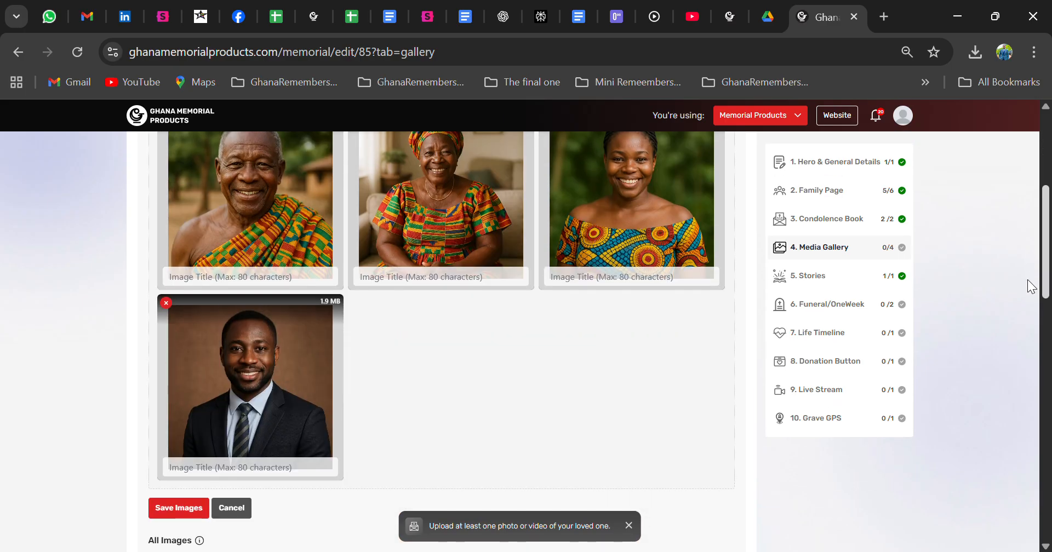
click(167, 511)
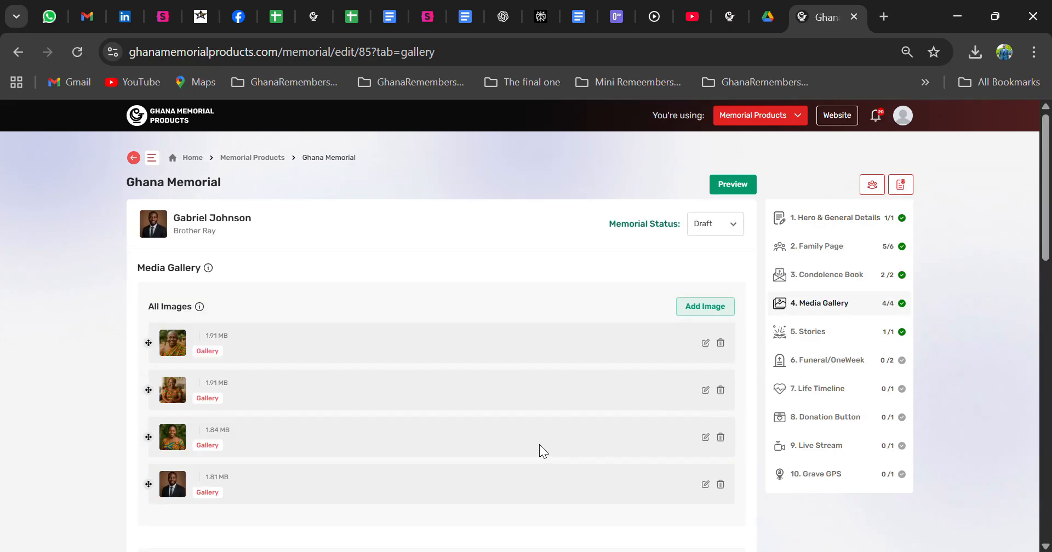
Step: Open the first gallery image's edit form, view its category options, and save it without changes
drag(1040, 205, 1045, 244)
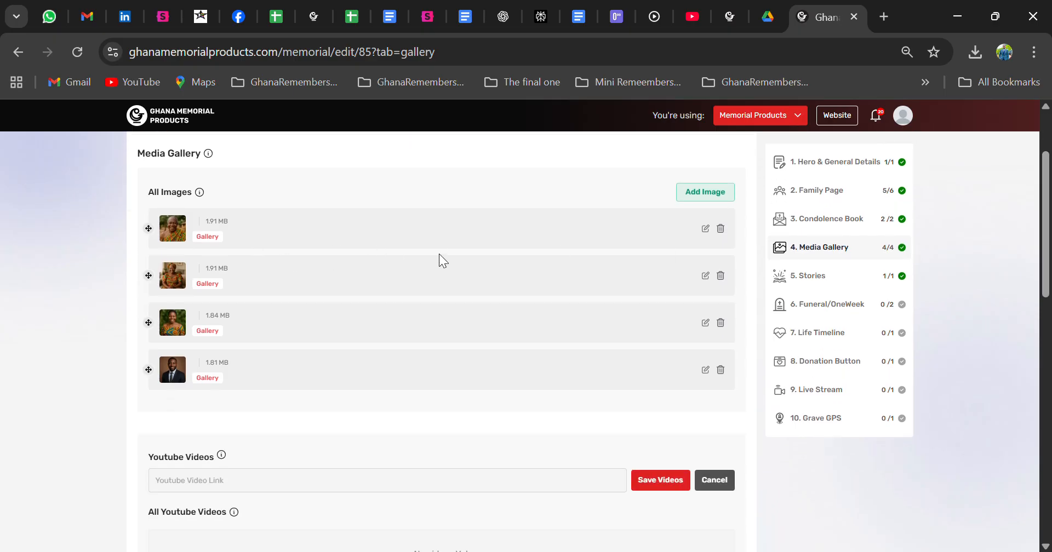
click(704, 230)
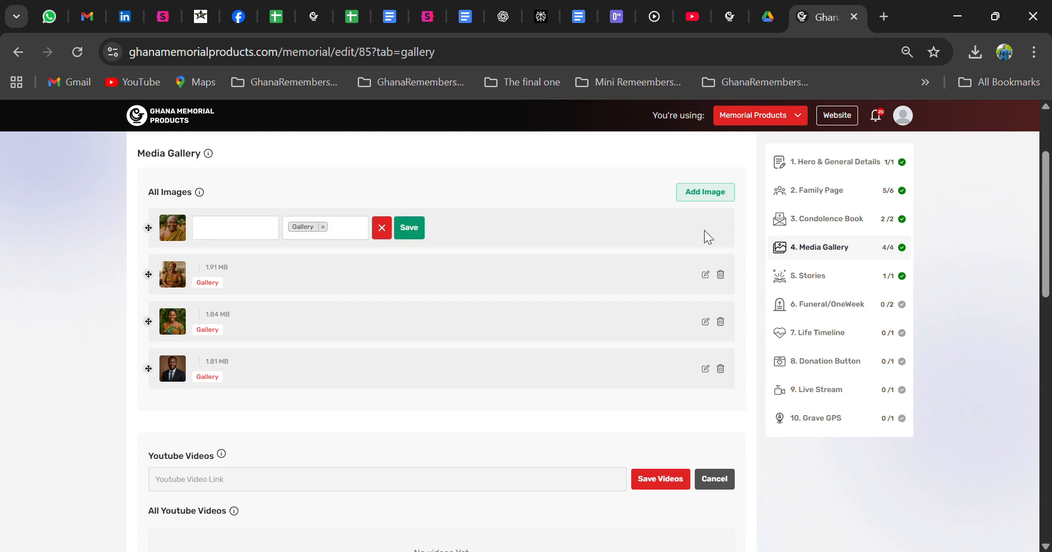
click(349, 235)
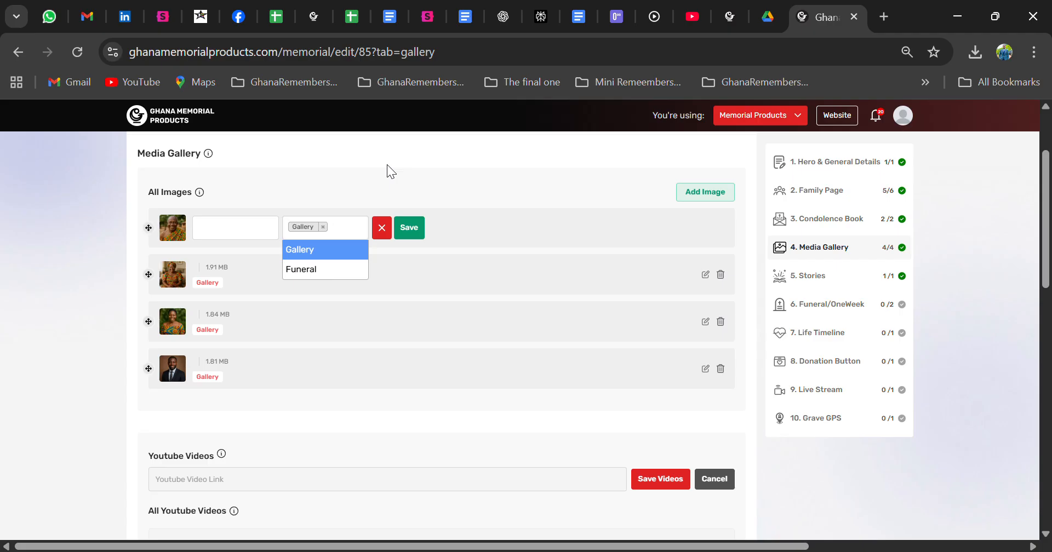
click(412, 229)
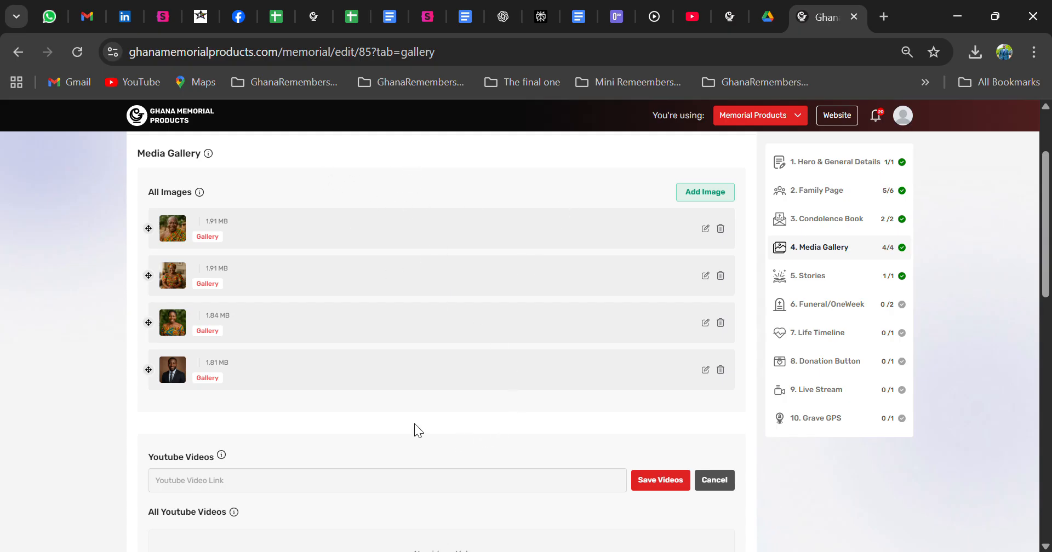
scroll(415, 425, down, 4)
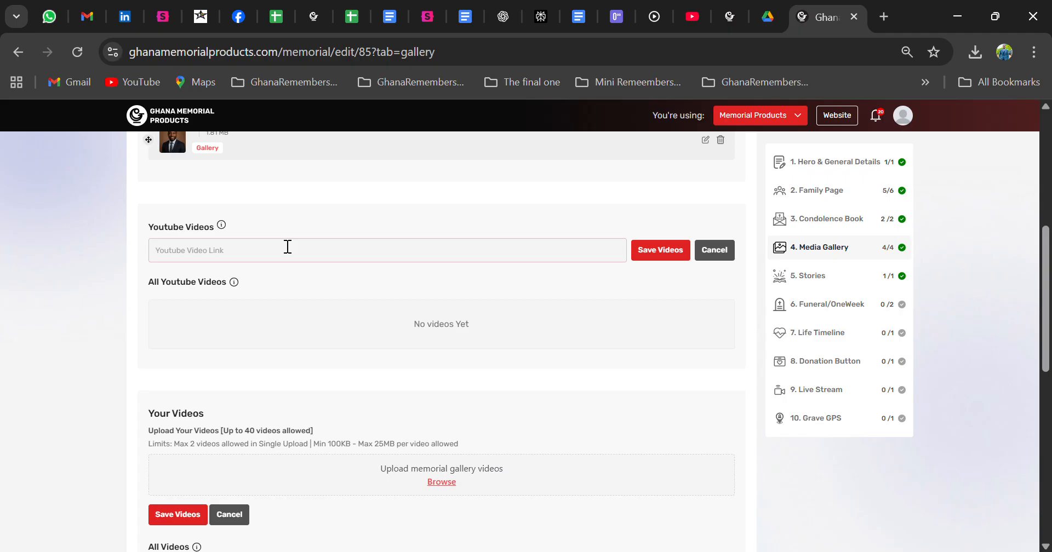
text(https://youtu.be/CHivnhIPk38)
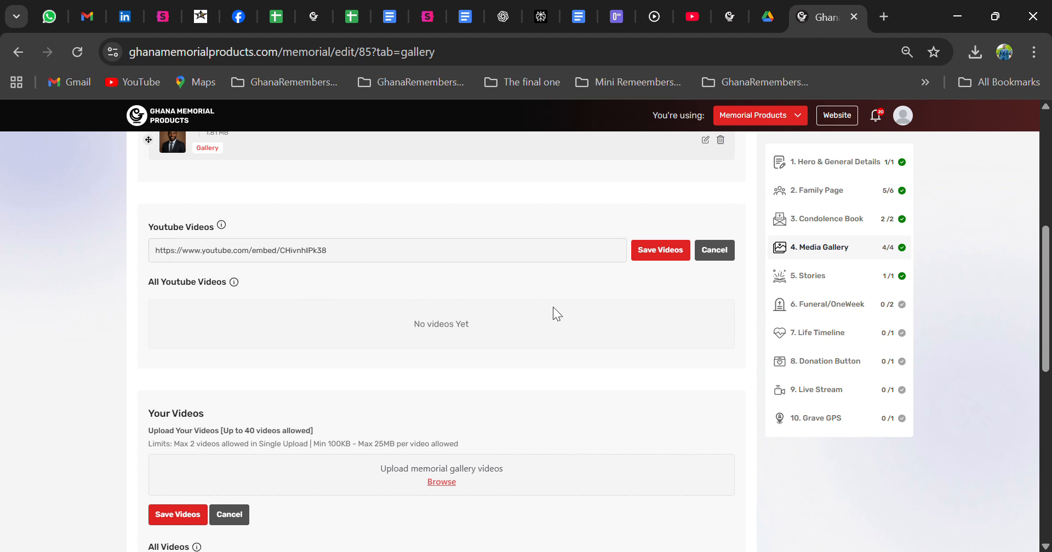
click(668, 255)
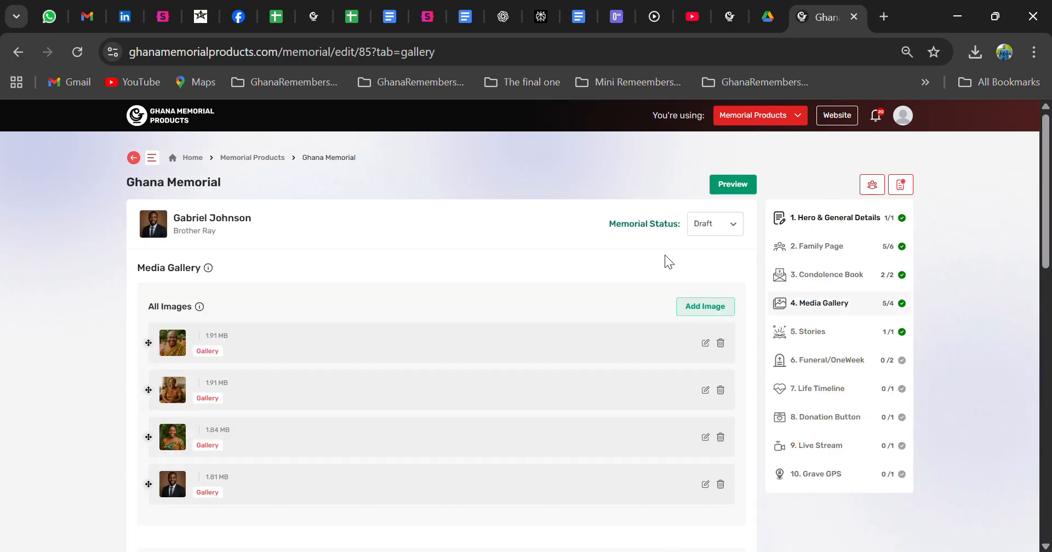
Step: Edit the YouTube video's category so it is Funeral only, and save it
drag(1045, 200, 1040, 298)
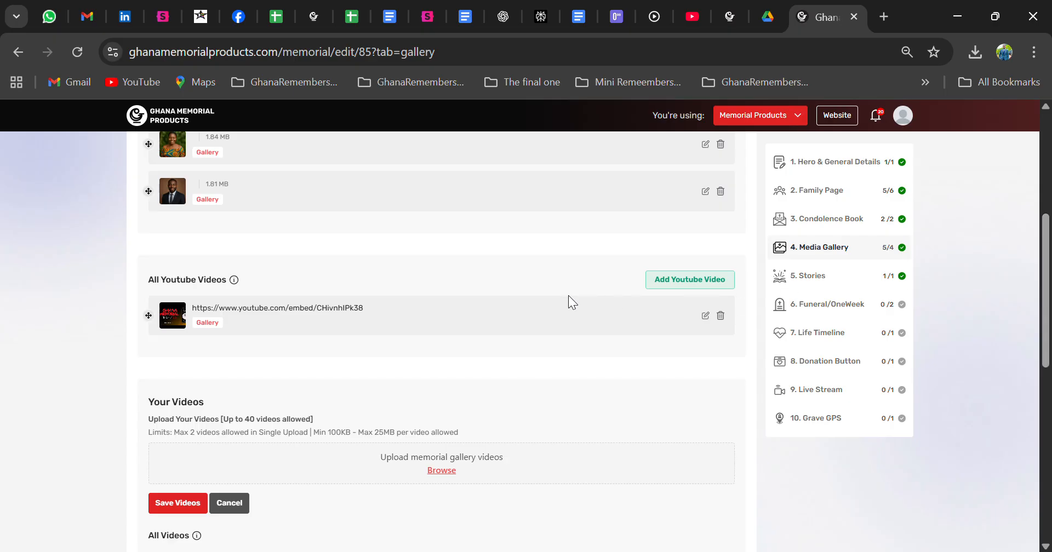
mouse_move(239, 280)
click(705, 316)
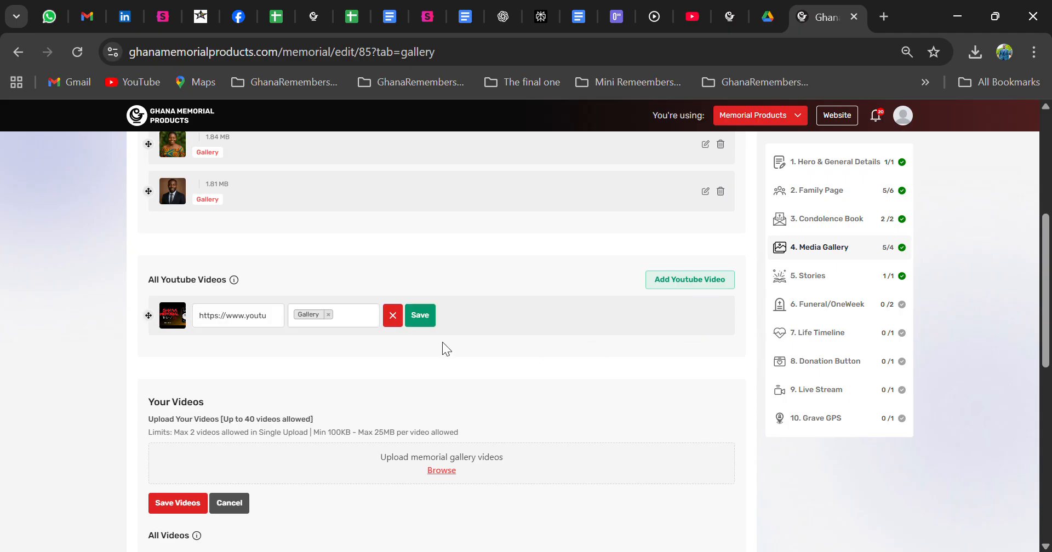
click(359, 325)
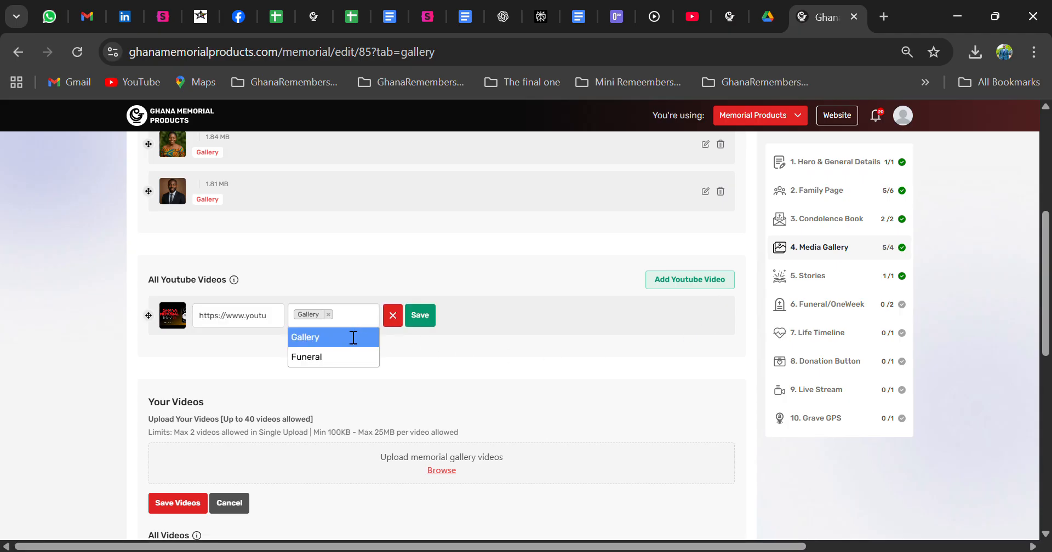
click(335, 362)
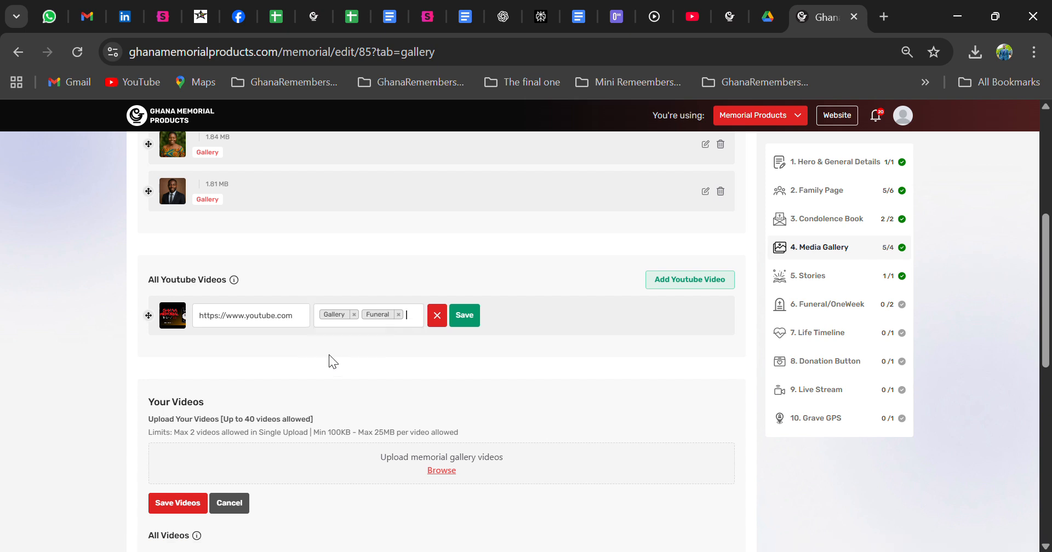
click(355, 315)
click(423, 319)
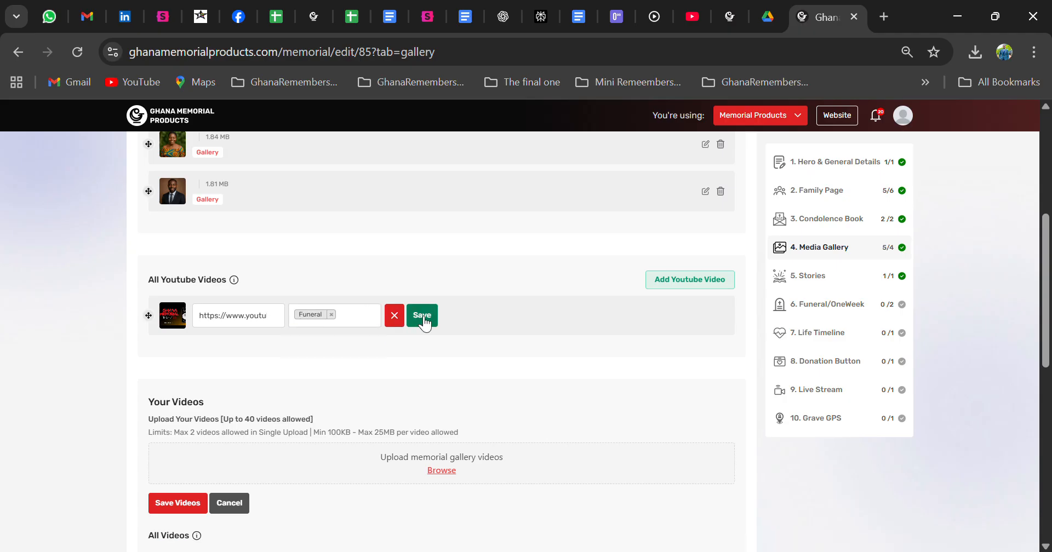
click(424, 320)
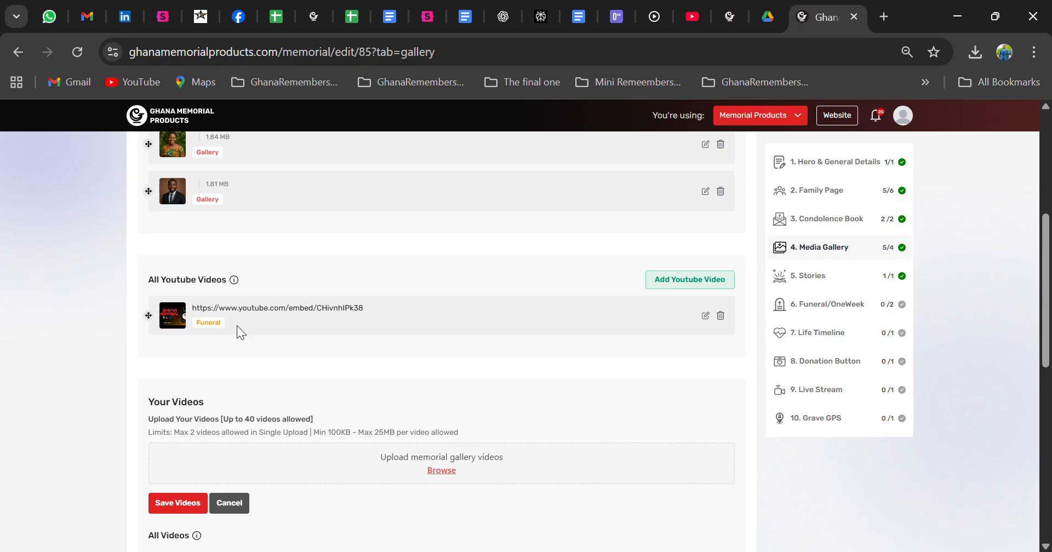
Step: Upload the video file Video Scene 6.mp4 with the title Funeral Video and save it
scroll(236, 326, down, 1)
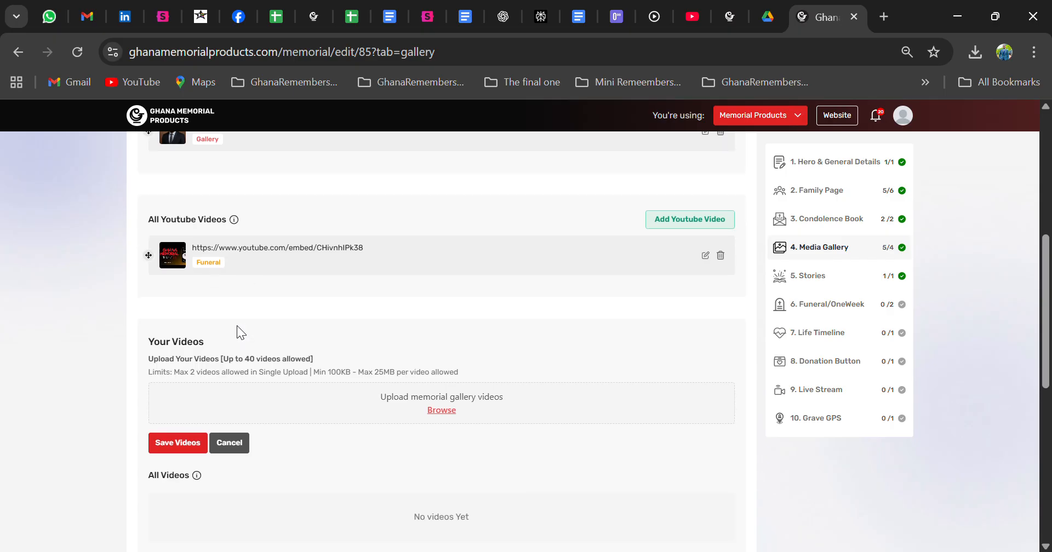
scroll(236, 325, down, 2)
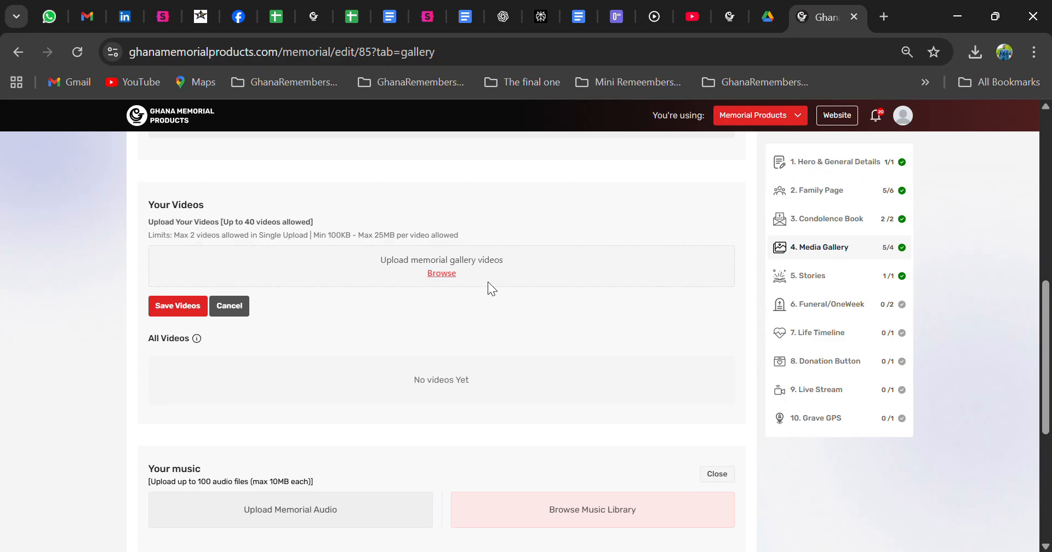
click(445, 273)
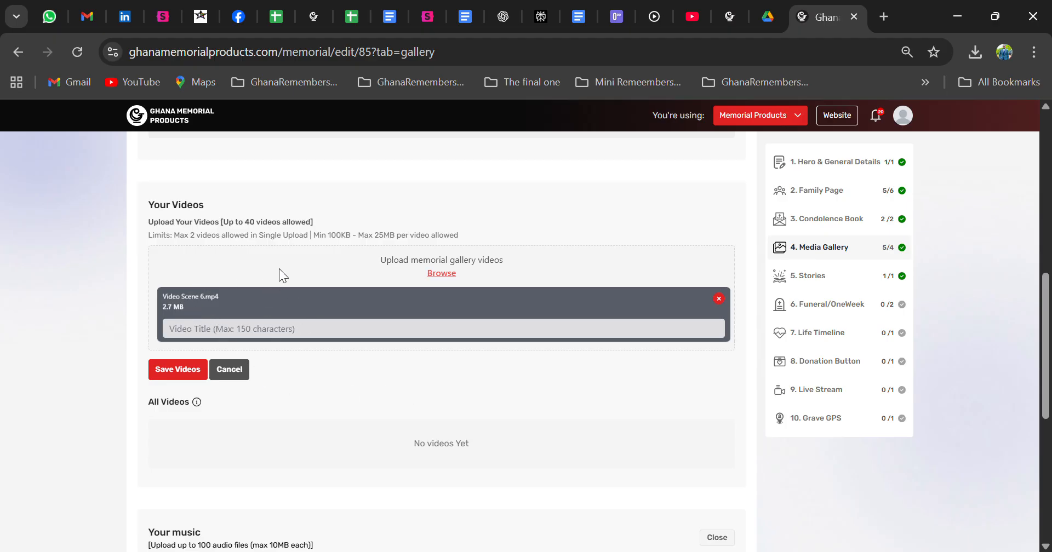
click(305, 344)
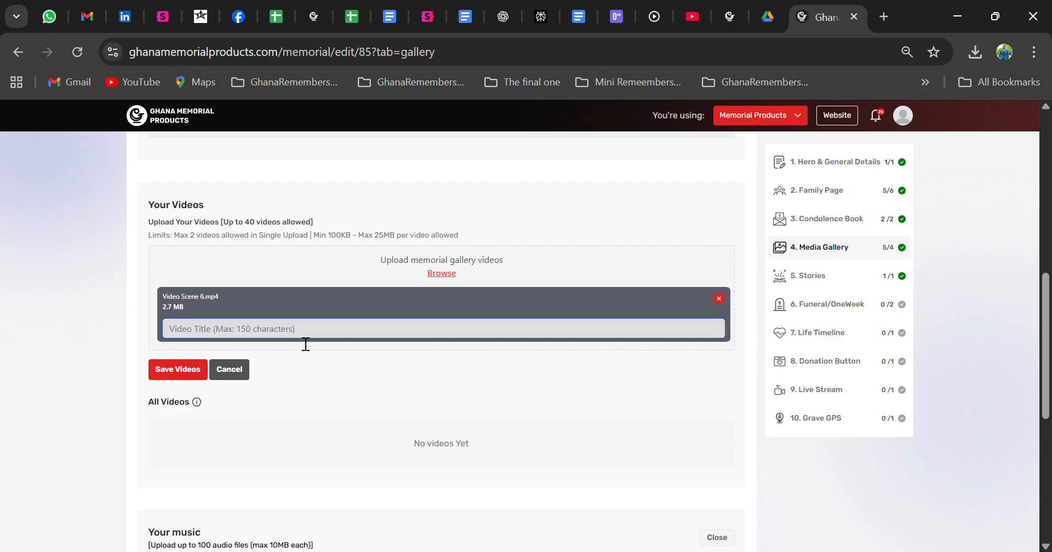
text(Funeral Video)
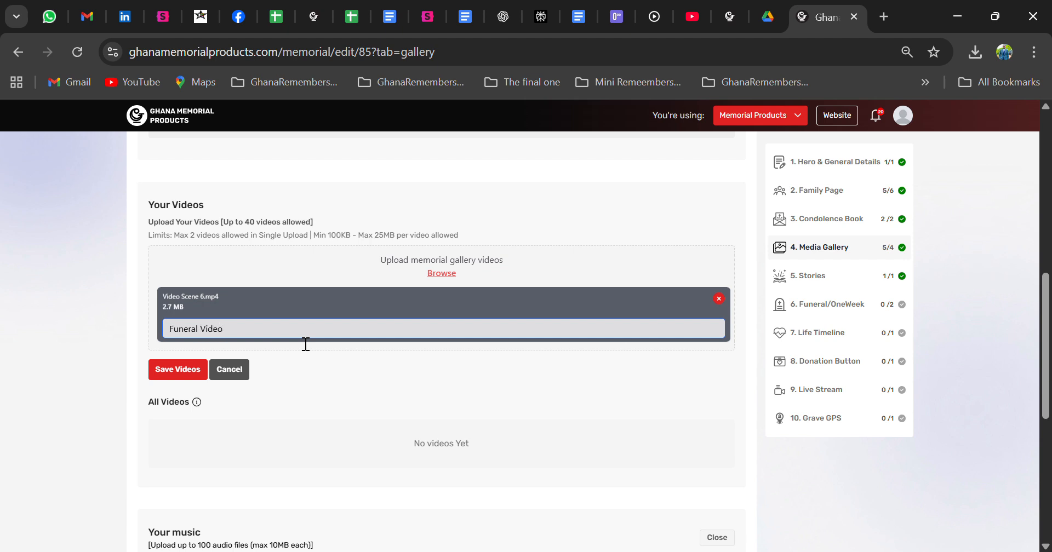
click(191, 371)
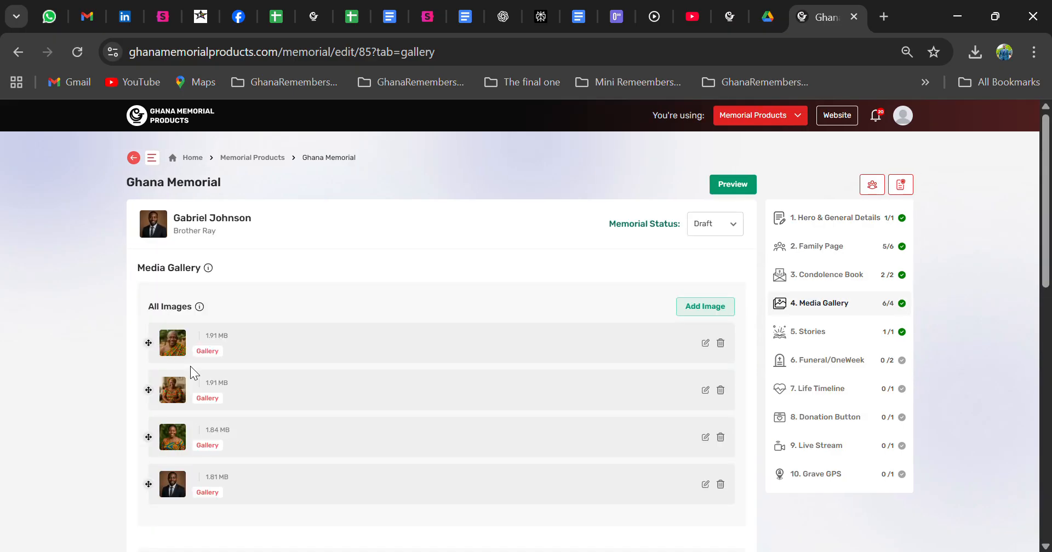
Step: Add Abide with Me, Abide with Me: 'Tis Eventide and "Nana, Kɔ Yie" from the music library to the gallery
scroll(189, 365, down, 6)
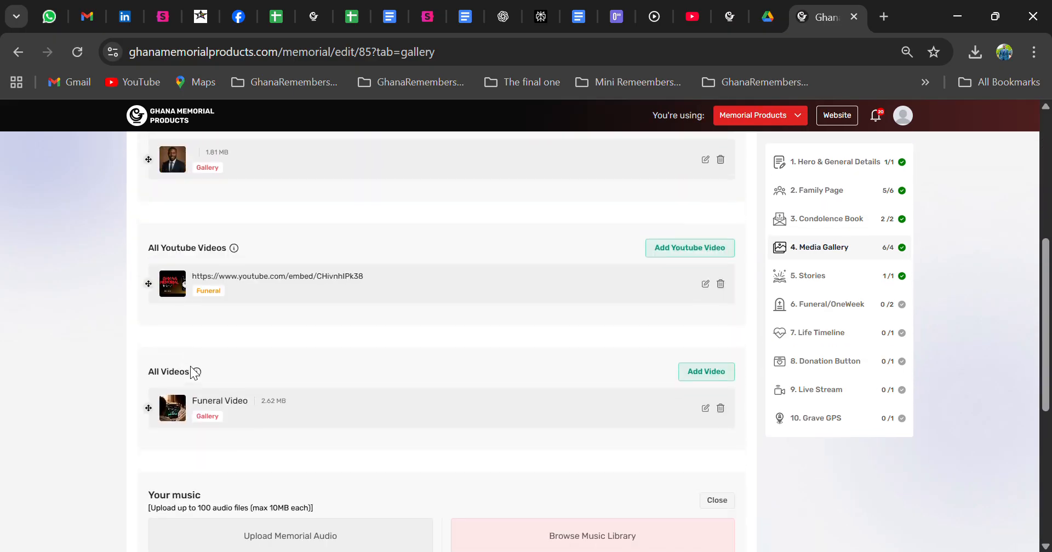
scroll(190, 368, down, 1)
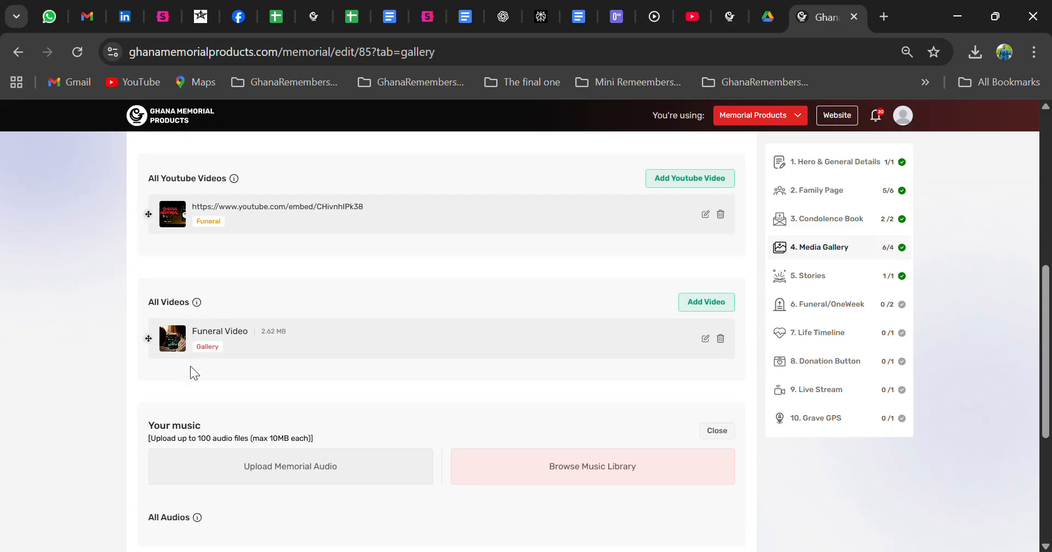
scroll(190, 366, down, 1)
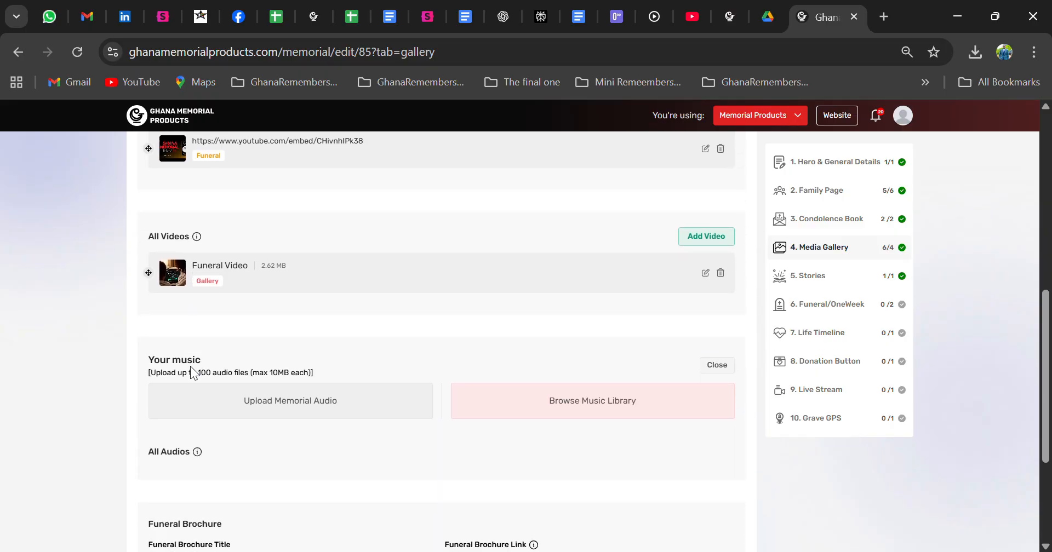
scroll(194, 373, down, 1)
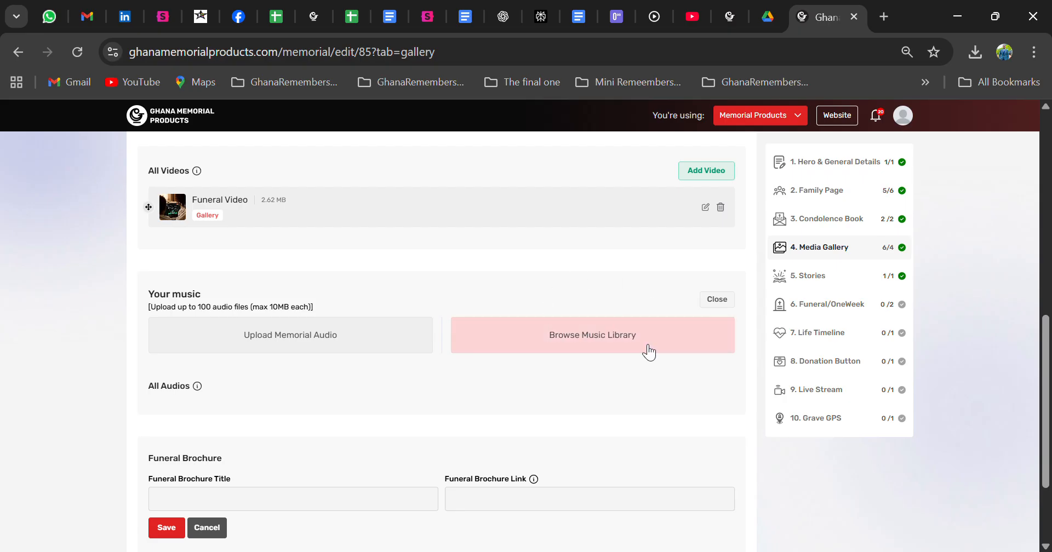
click(604, 343)
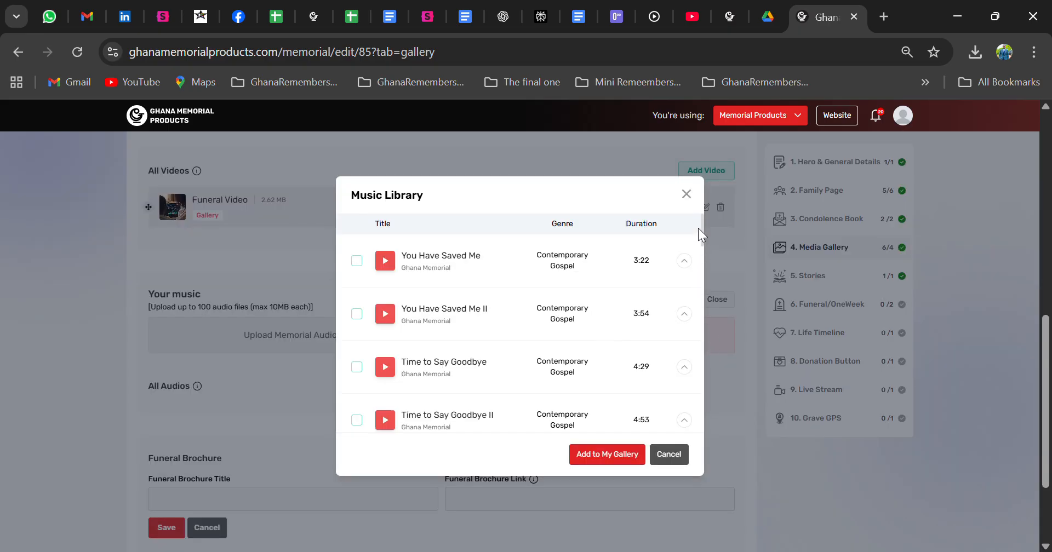
drag(701, 222, 695, 390)
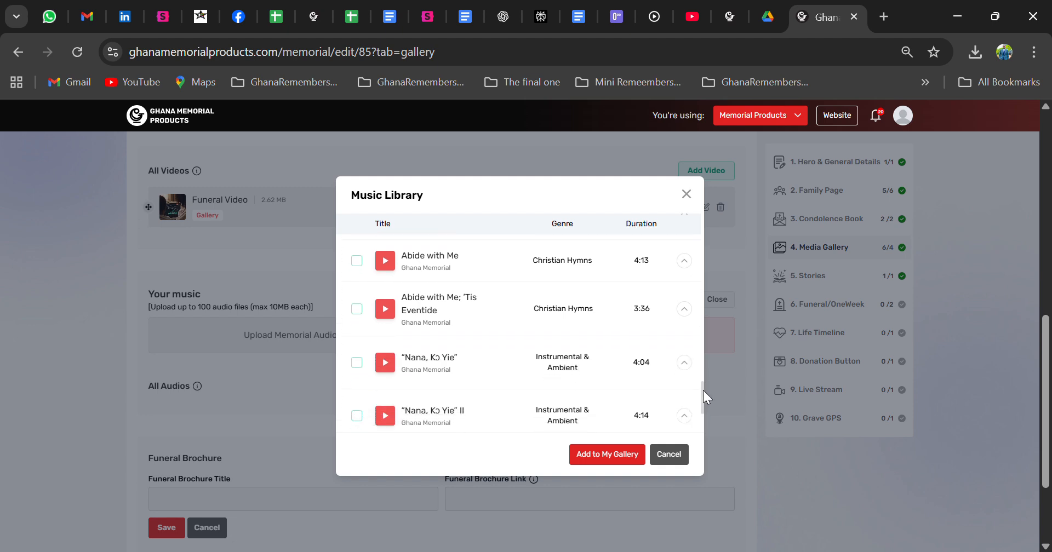
click(357, 261)
click(356, 309)
click(357, 363)
click(586, 456)
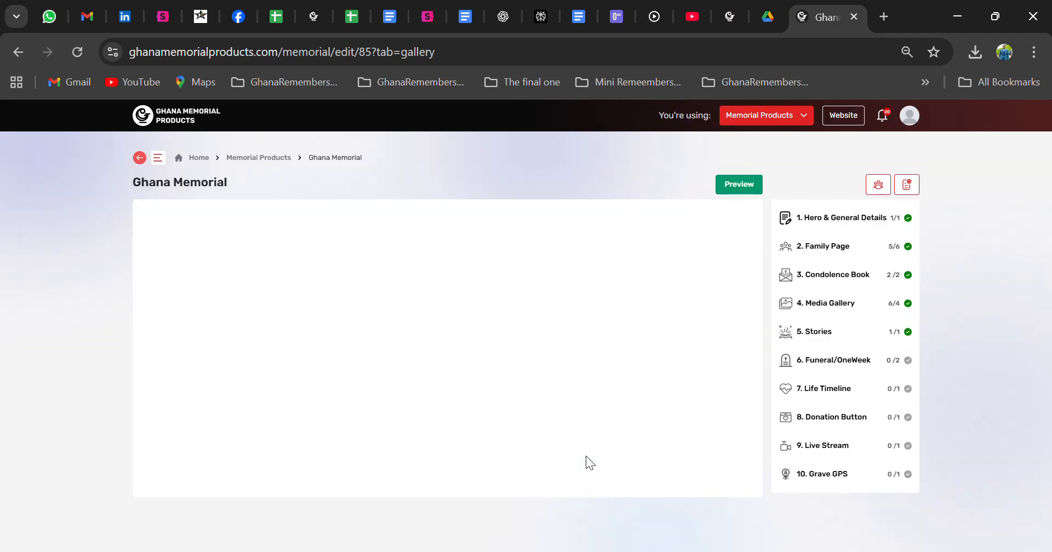
scroll(586, 455, down, 10)
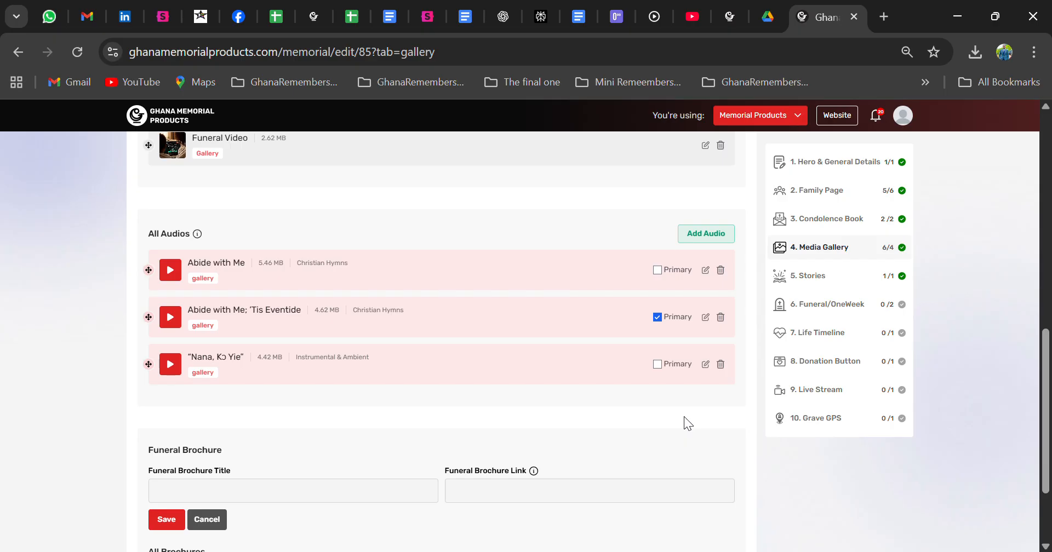
Step: Open the memorial's public page in the other tab and go to its Media Gallery's Brochure section
scroll(684, 416, down, 2)
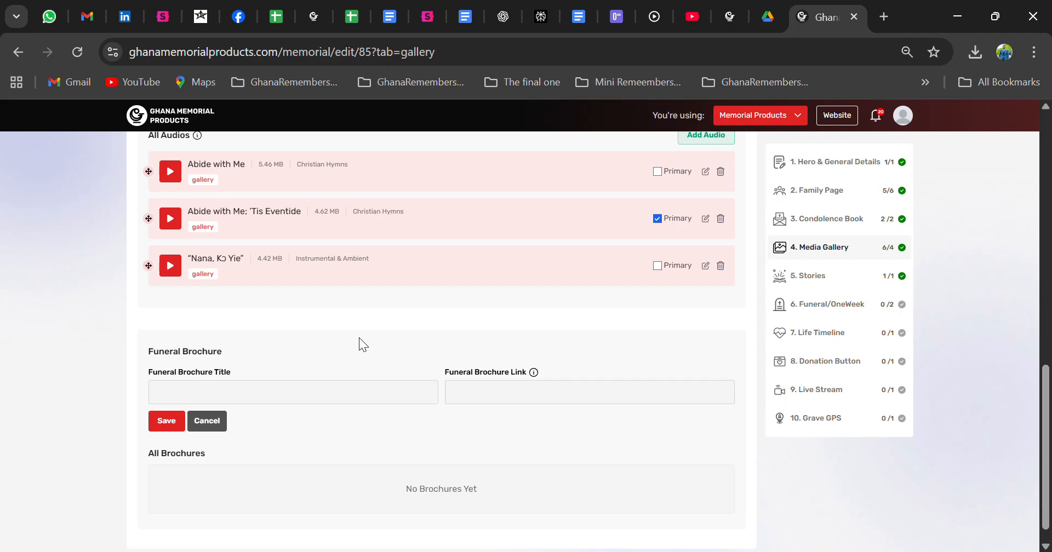
scroll(359, 345, down, 1)
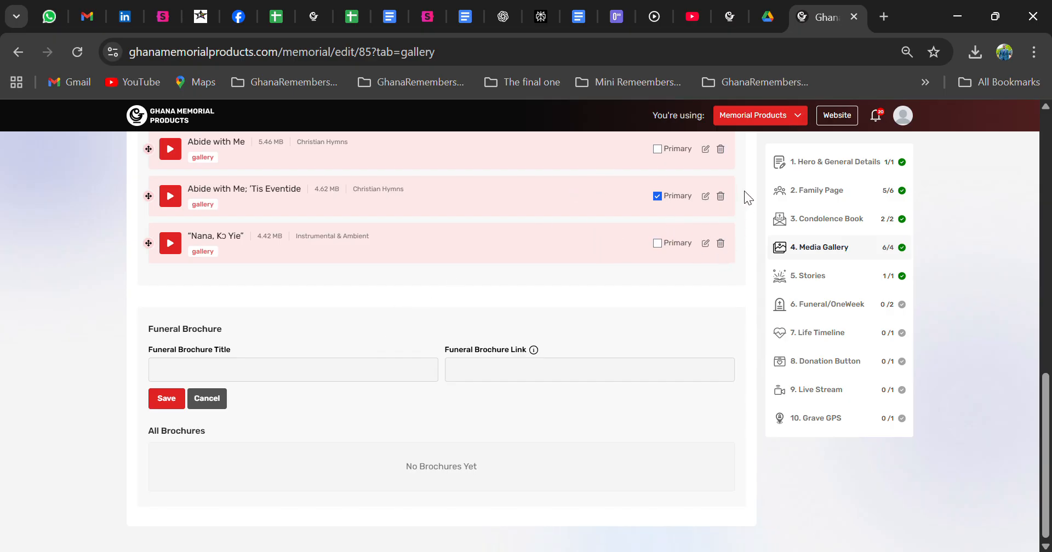
click(735, 18)
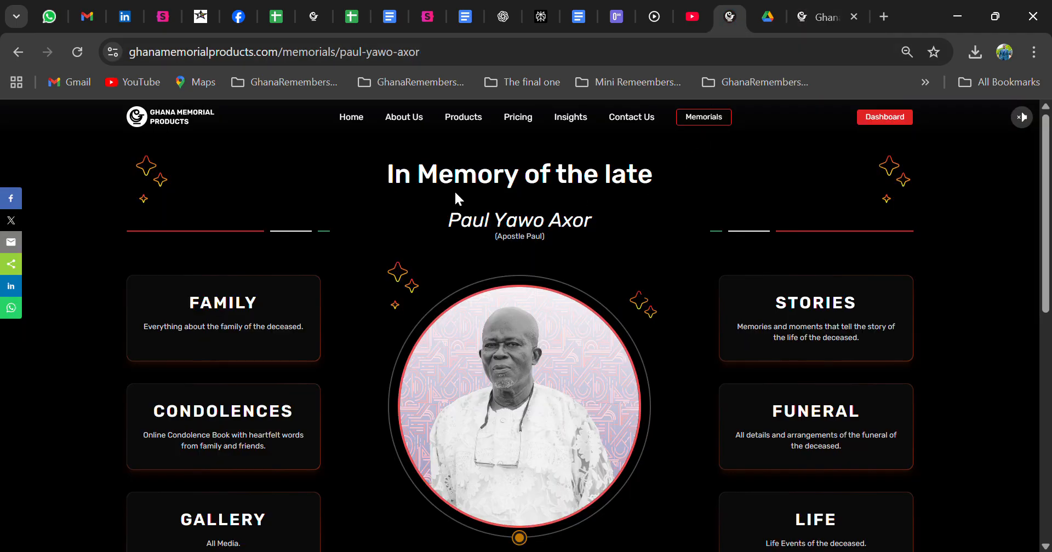
scroll(400, 191, down, 1)
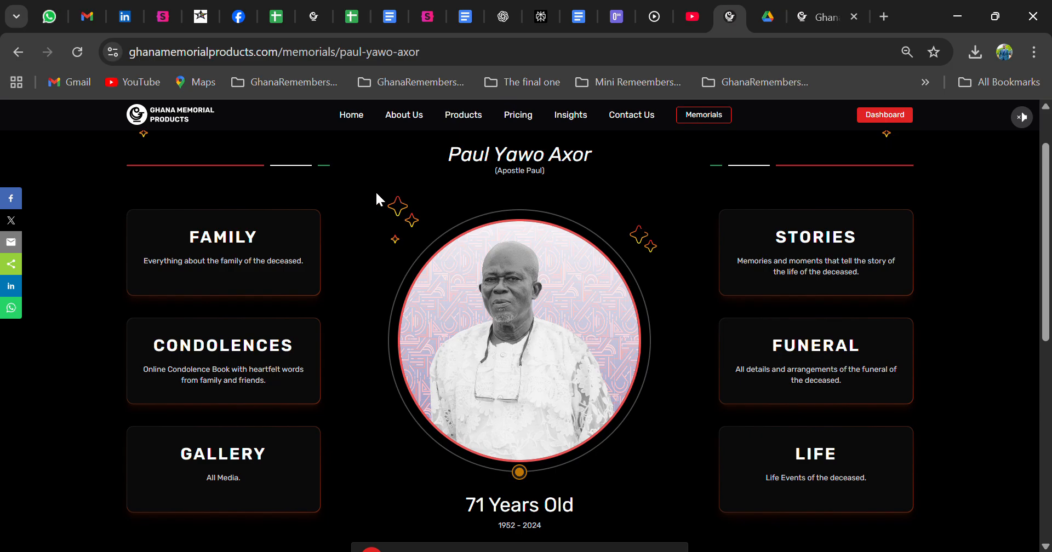
click(237, 459)
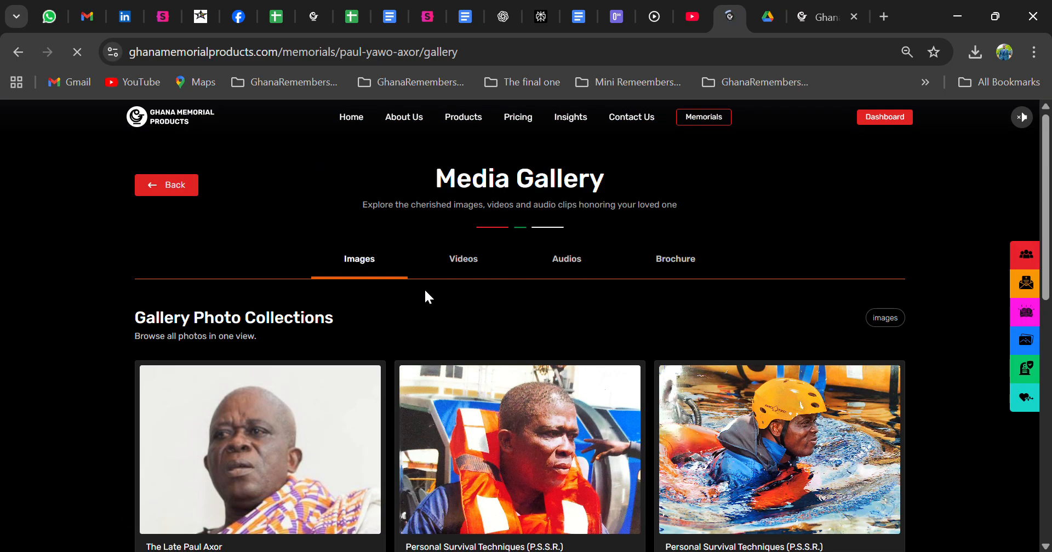
click(674, 263)
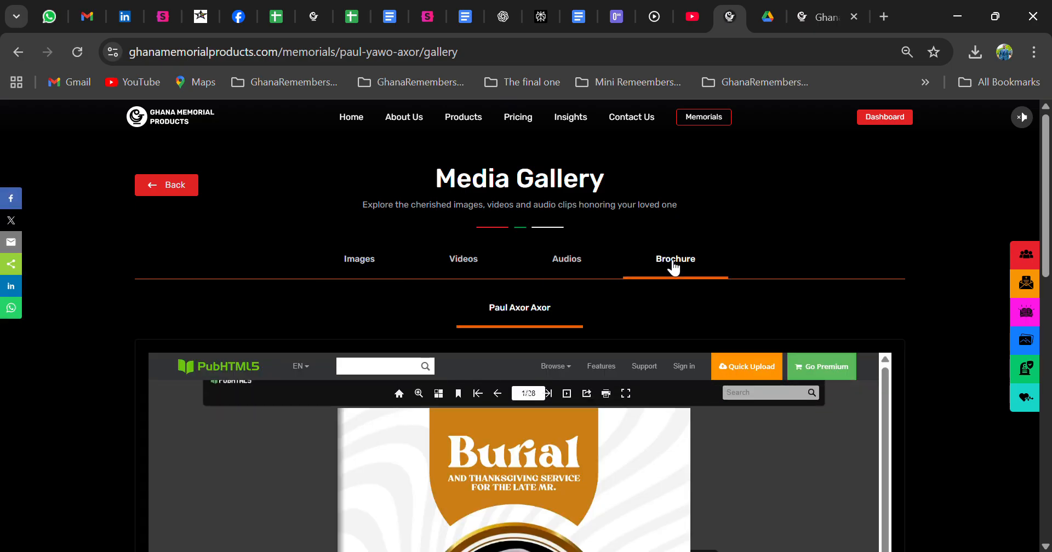
Step: Page through the sample funeral brochure in the gallery viewer, then return to the memorial editor tab
scroll(666, 258, down, 5)
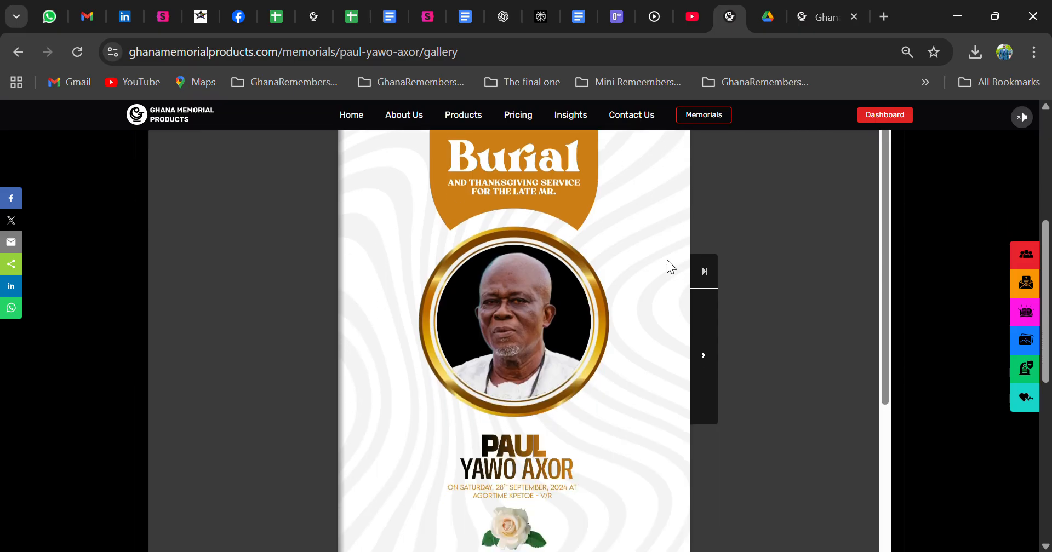
scroll(666, 259, up, 1)
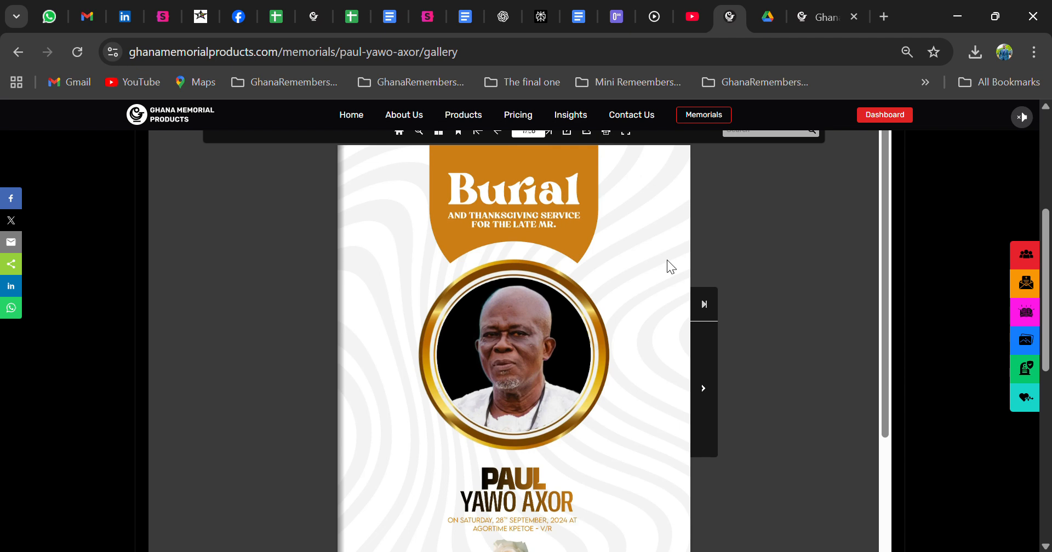
scroll(666, 259, down, 1)
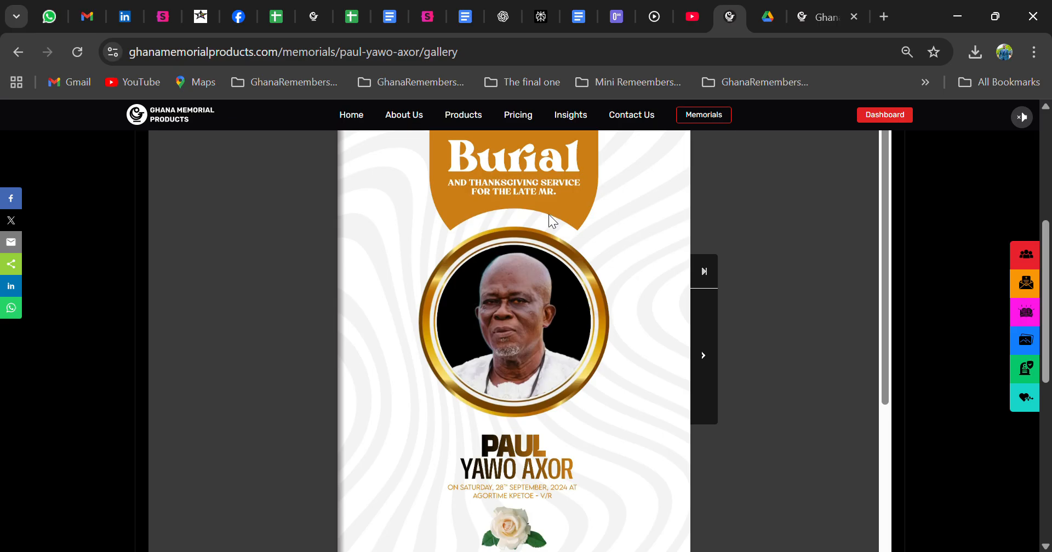
scroll(497, 239, up, 1)
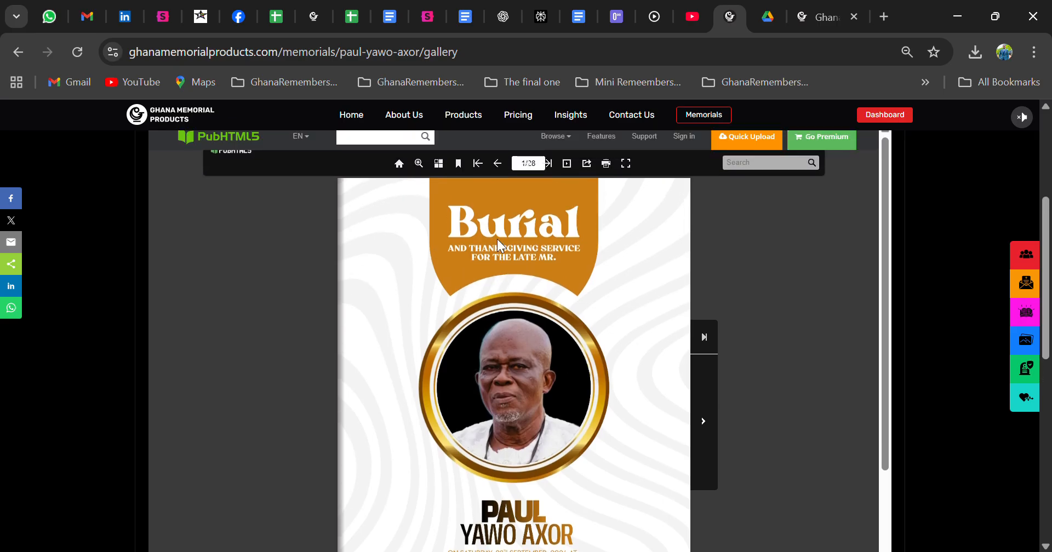
scroll(498, 246, down, 1)
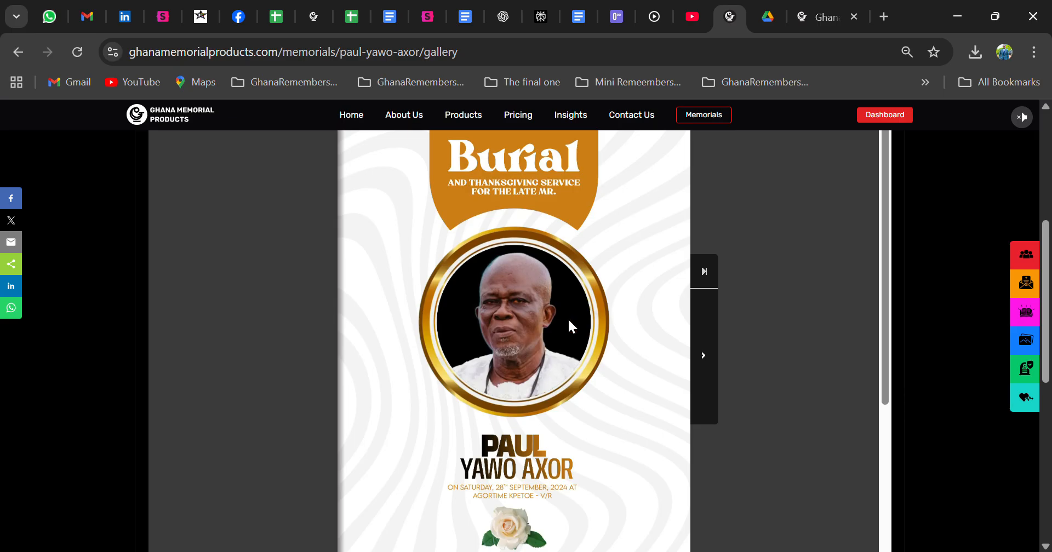
click(711, 357)
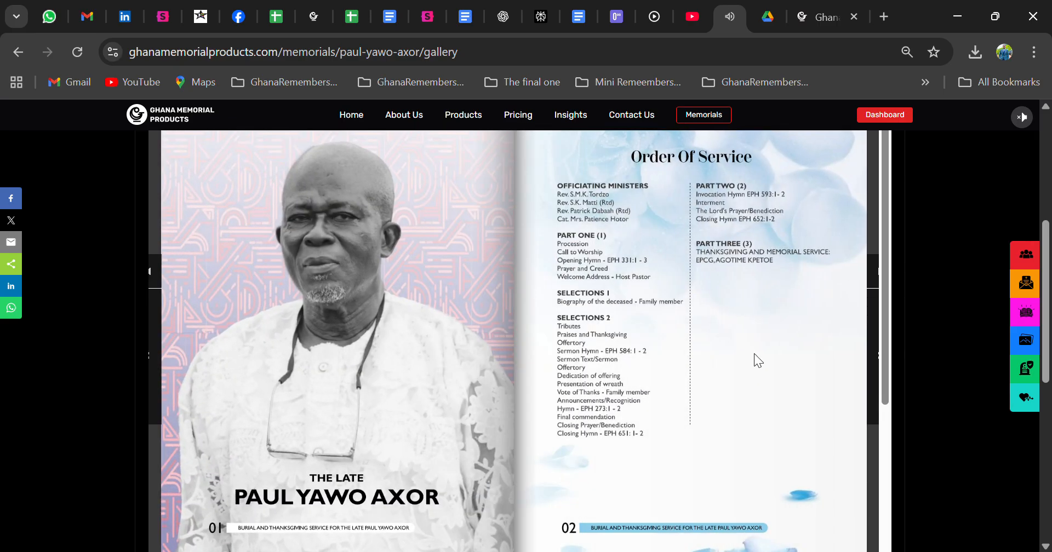
click(754, 354)
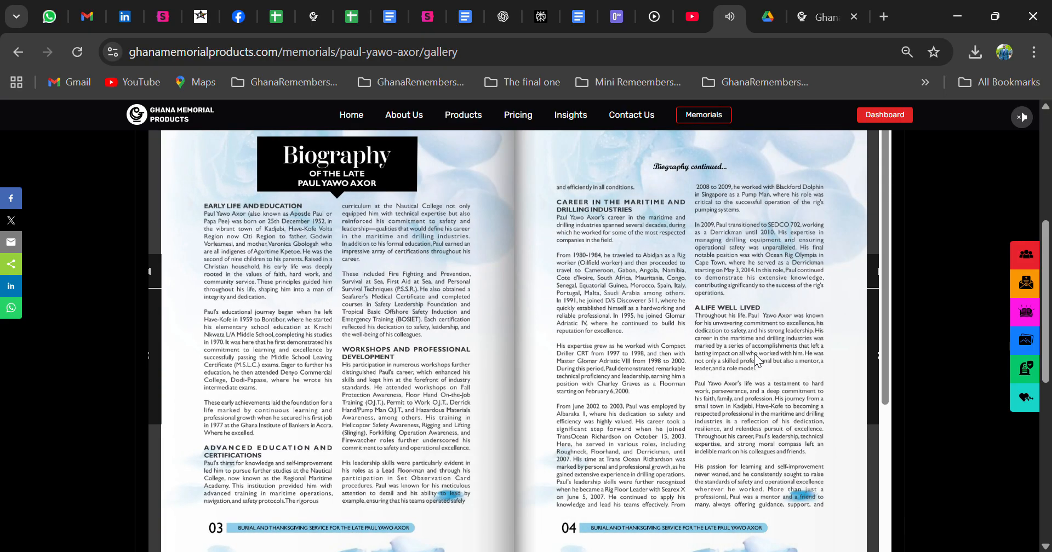
click(754, 353)
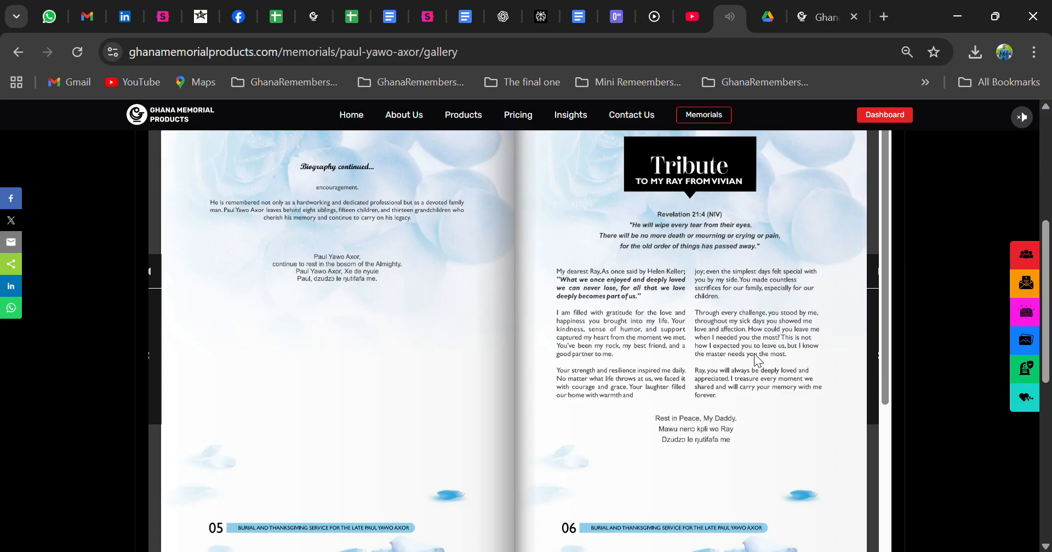
click(754, 354)
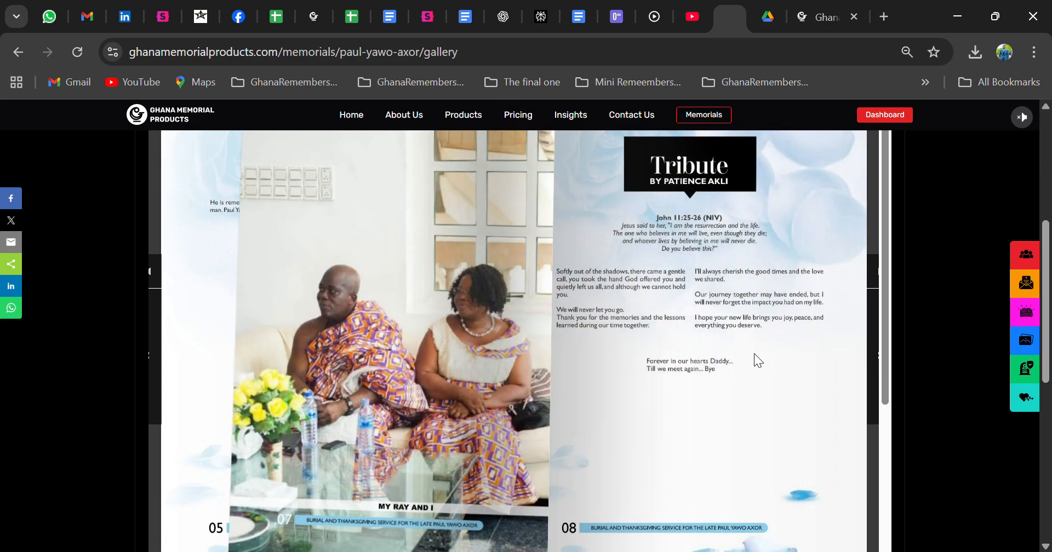
click(754, 354)
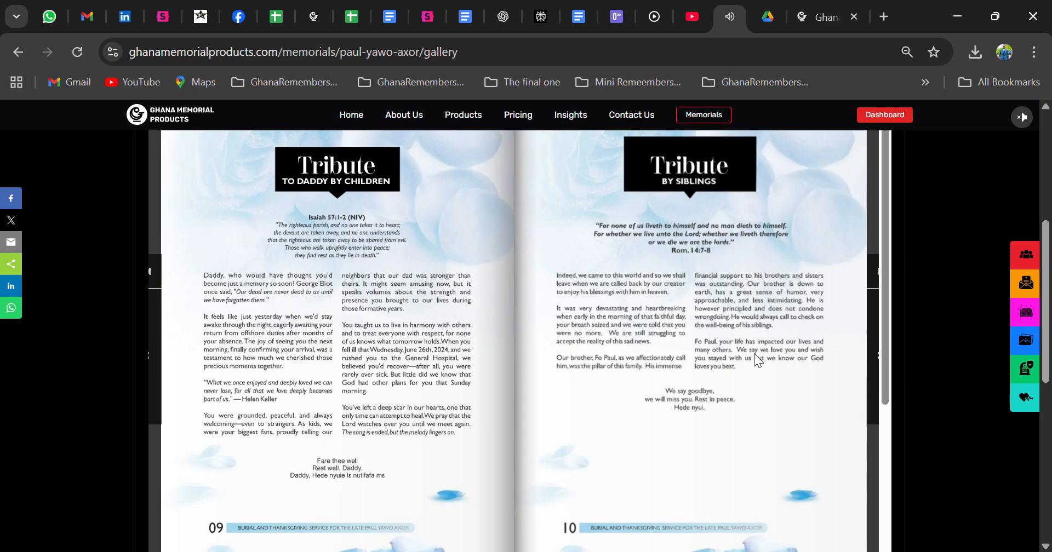
click(754, 355)
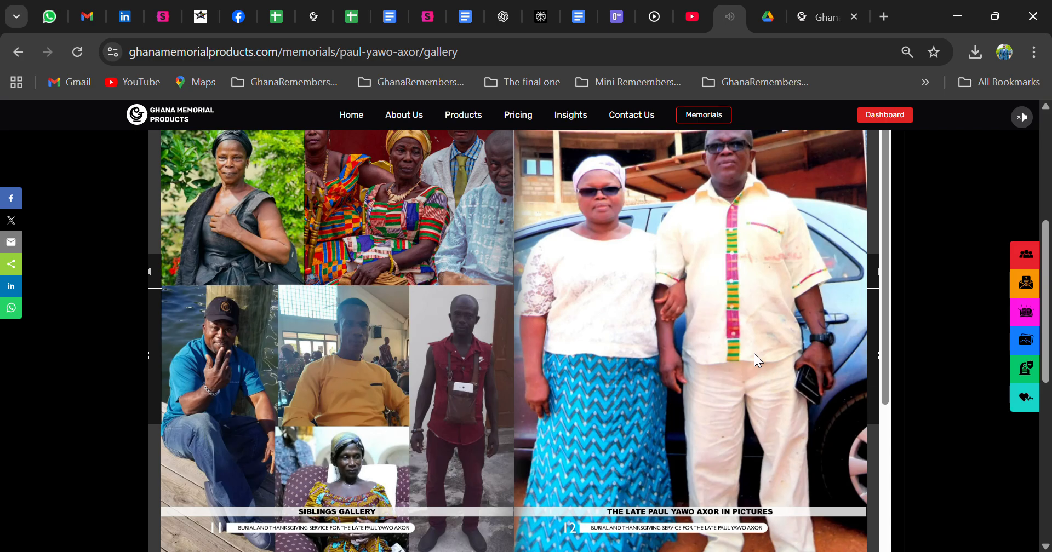
click(754, 356)
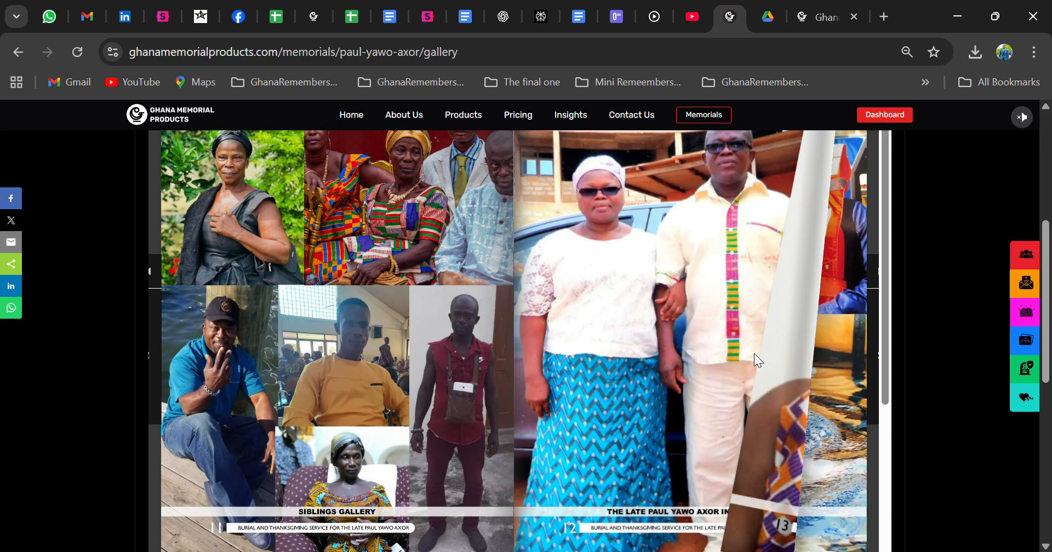
click(754, 356)
click(755, 355)
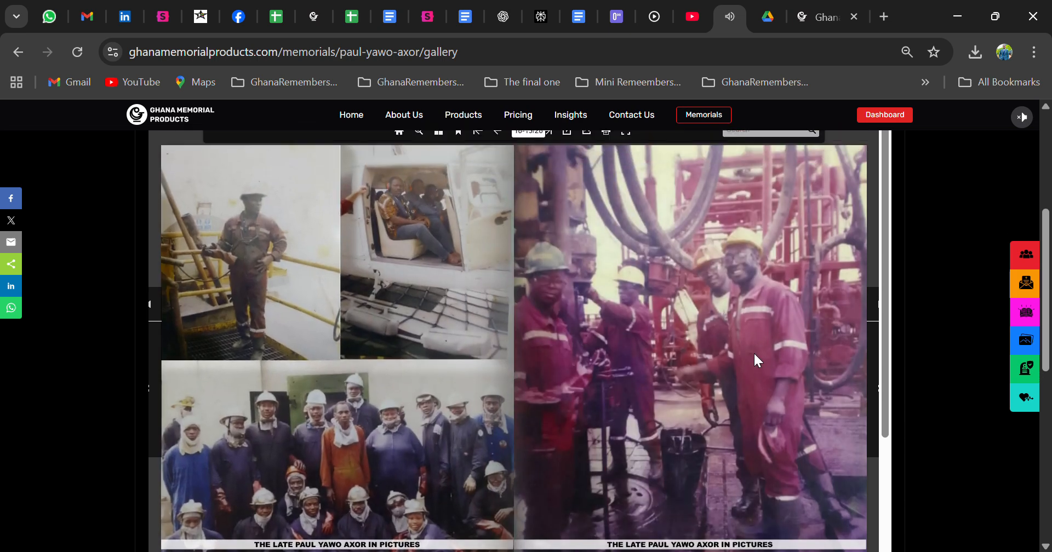
click(754, 352)
click(753, 354)
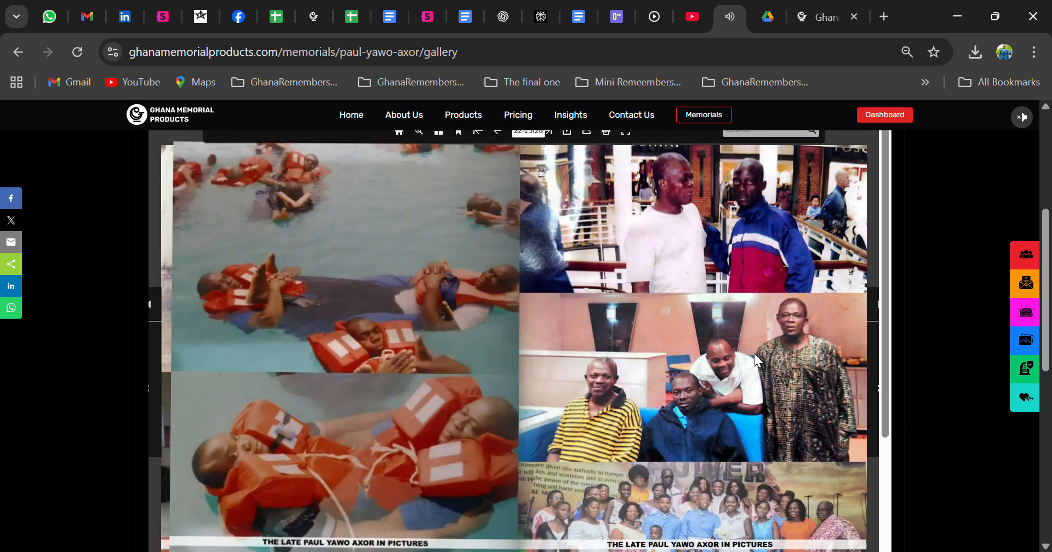
click(828, 28)
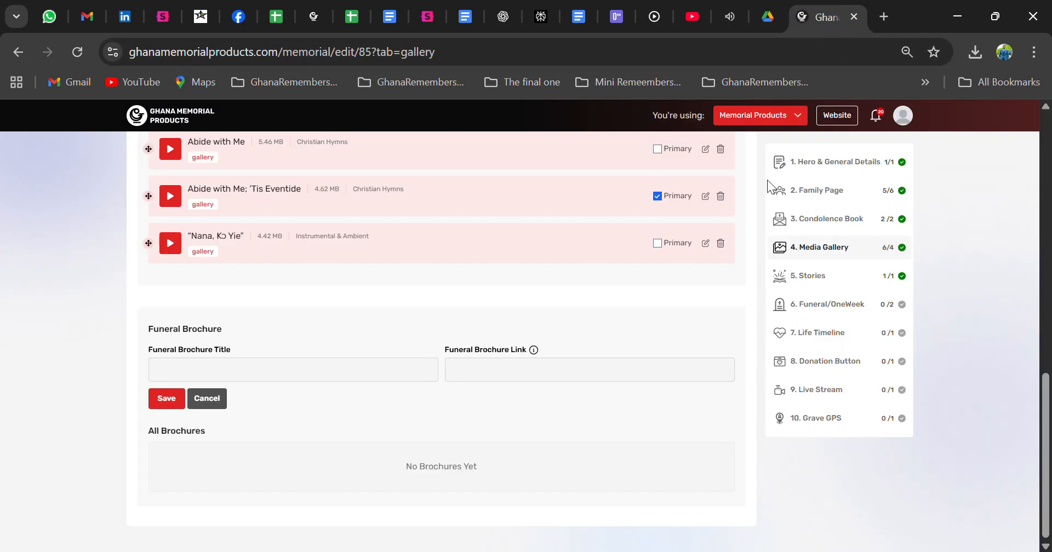